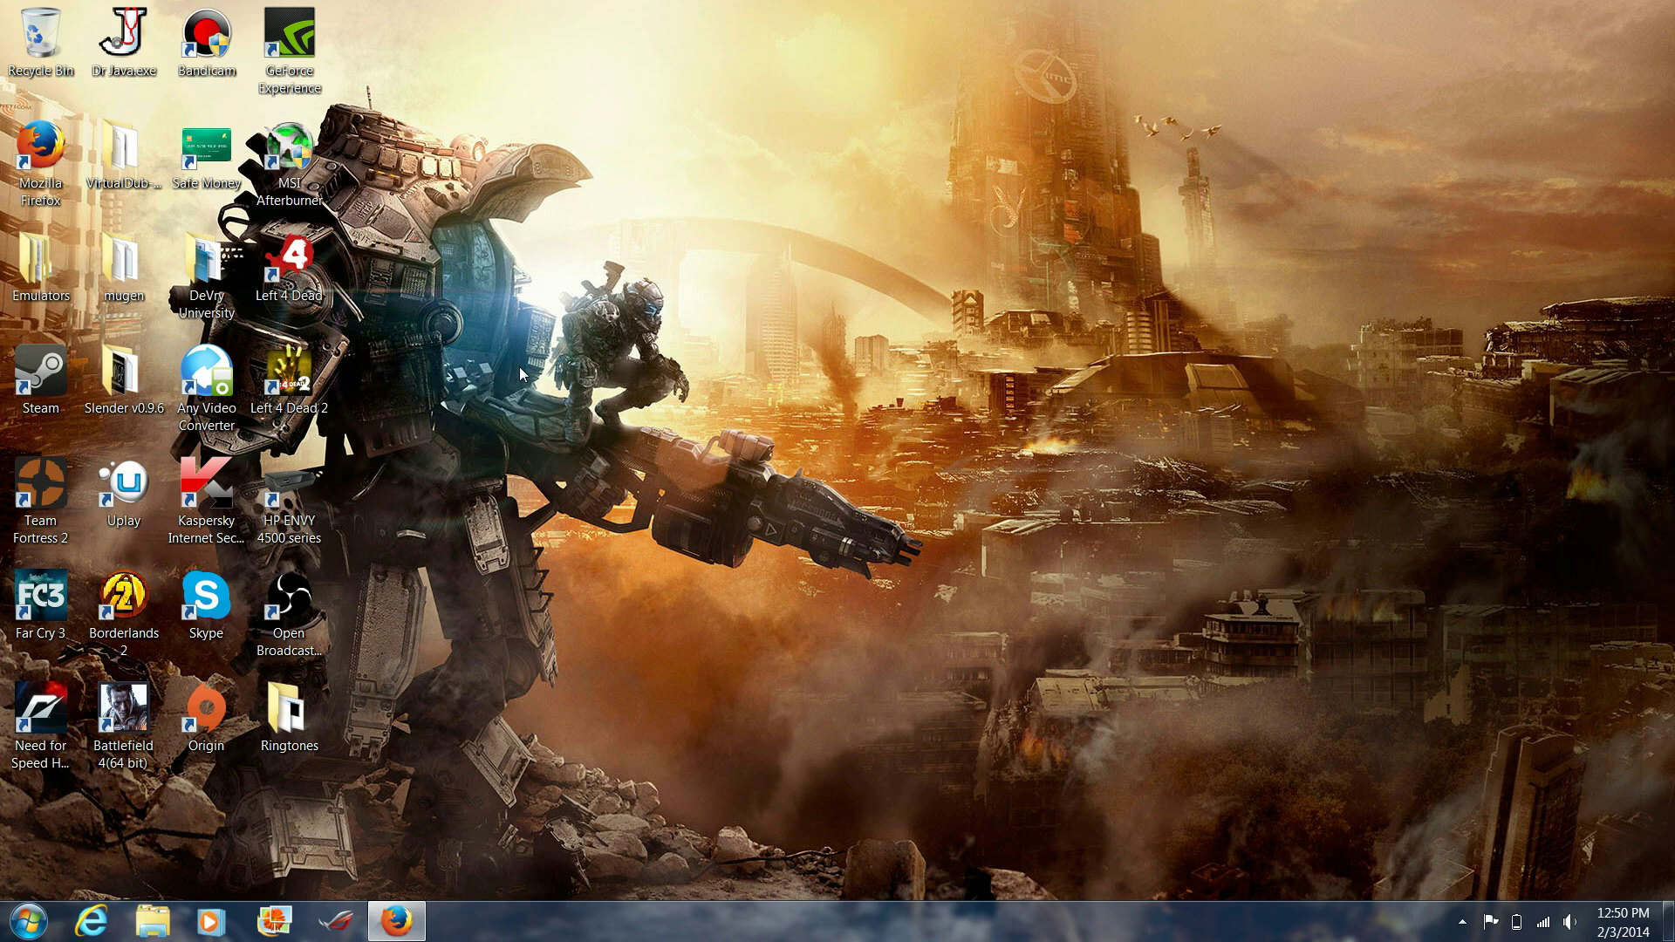
# Step: Launch GeForce Experience, dismiss its error, and return to the GeForce Experience 1.8.2 article
pyautogui.doubleClick(322, 71)
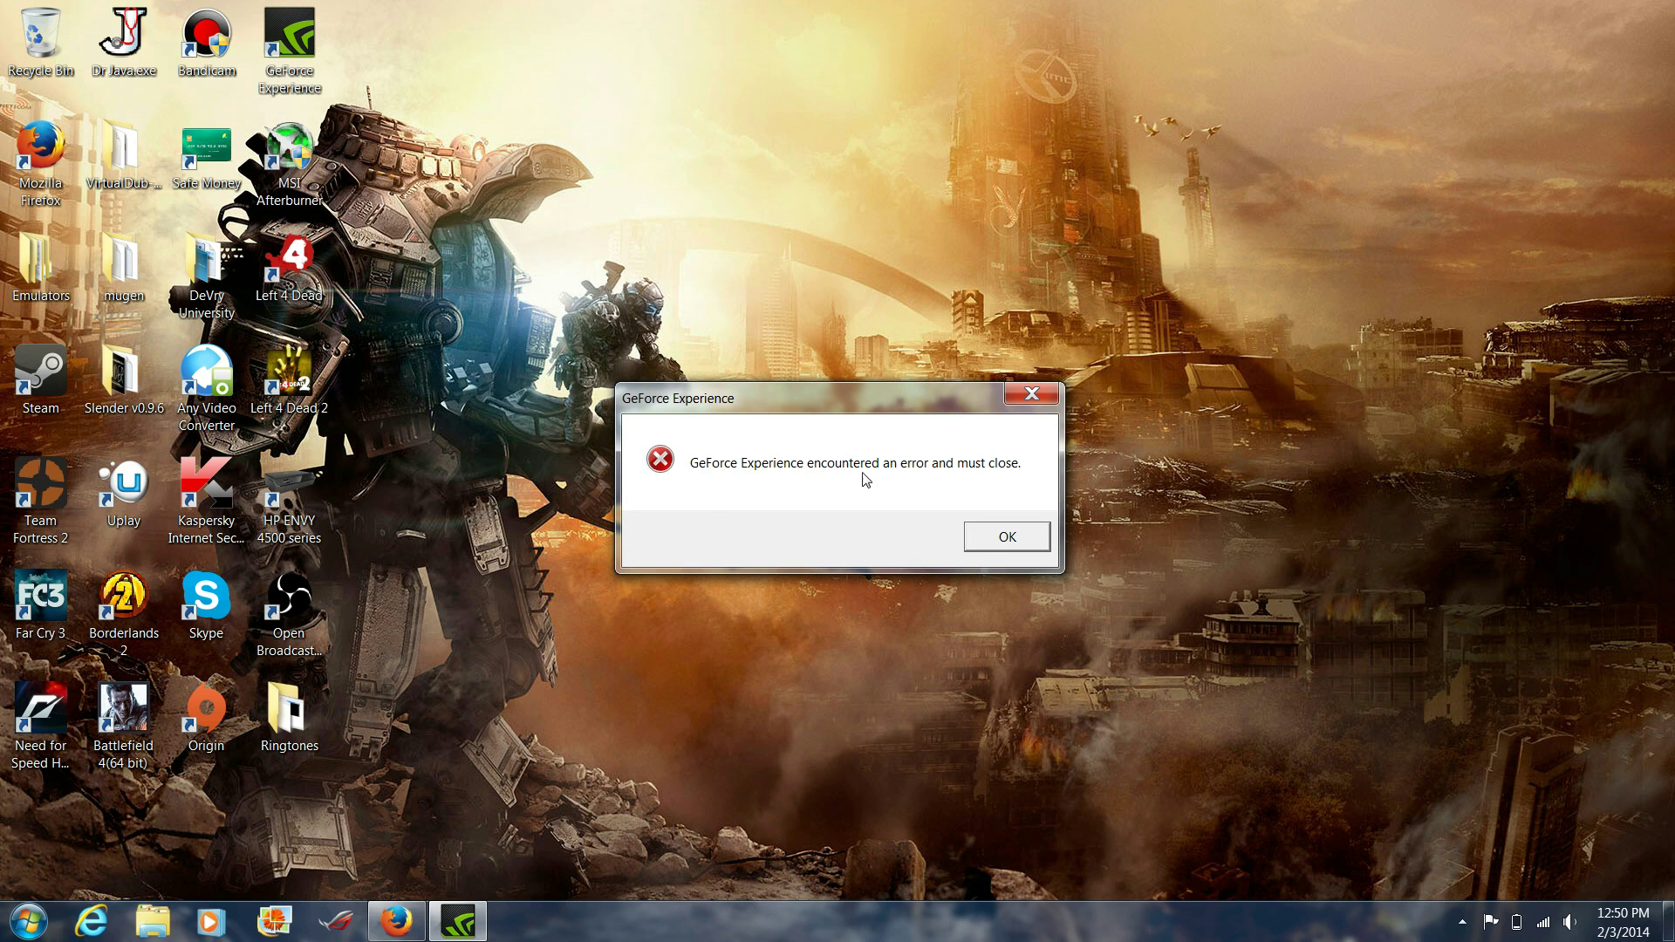
pyautogui.click(1011, 540)
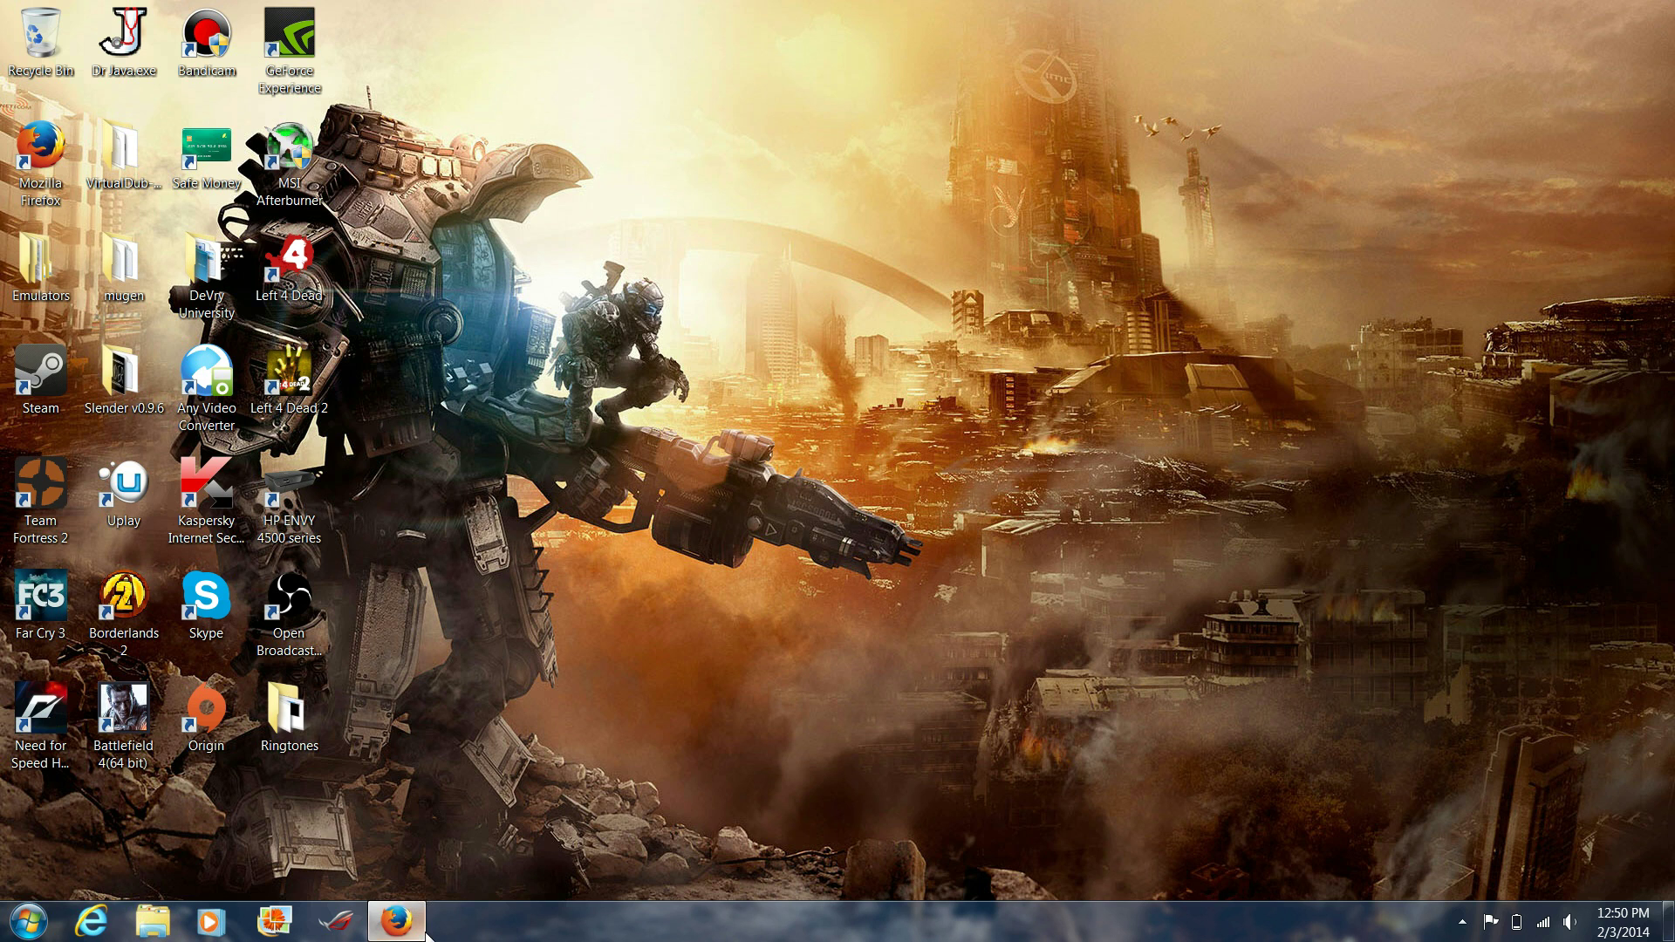
pyautogui.click(395, 921)
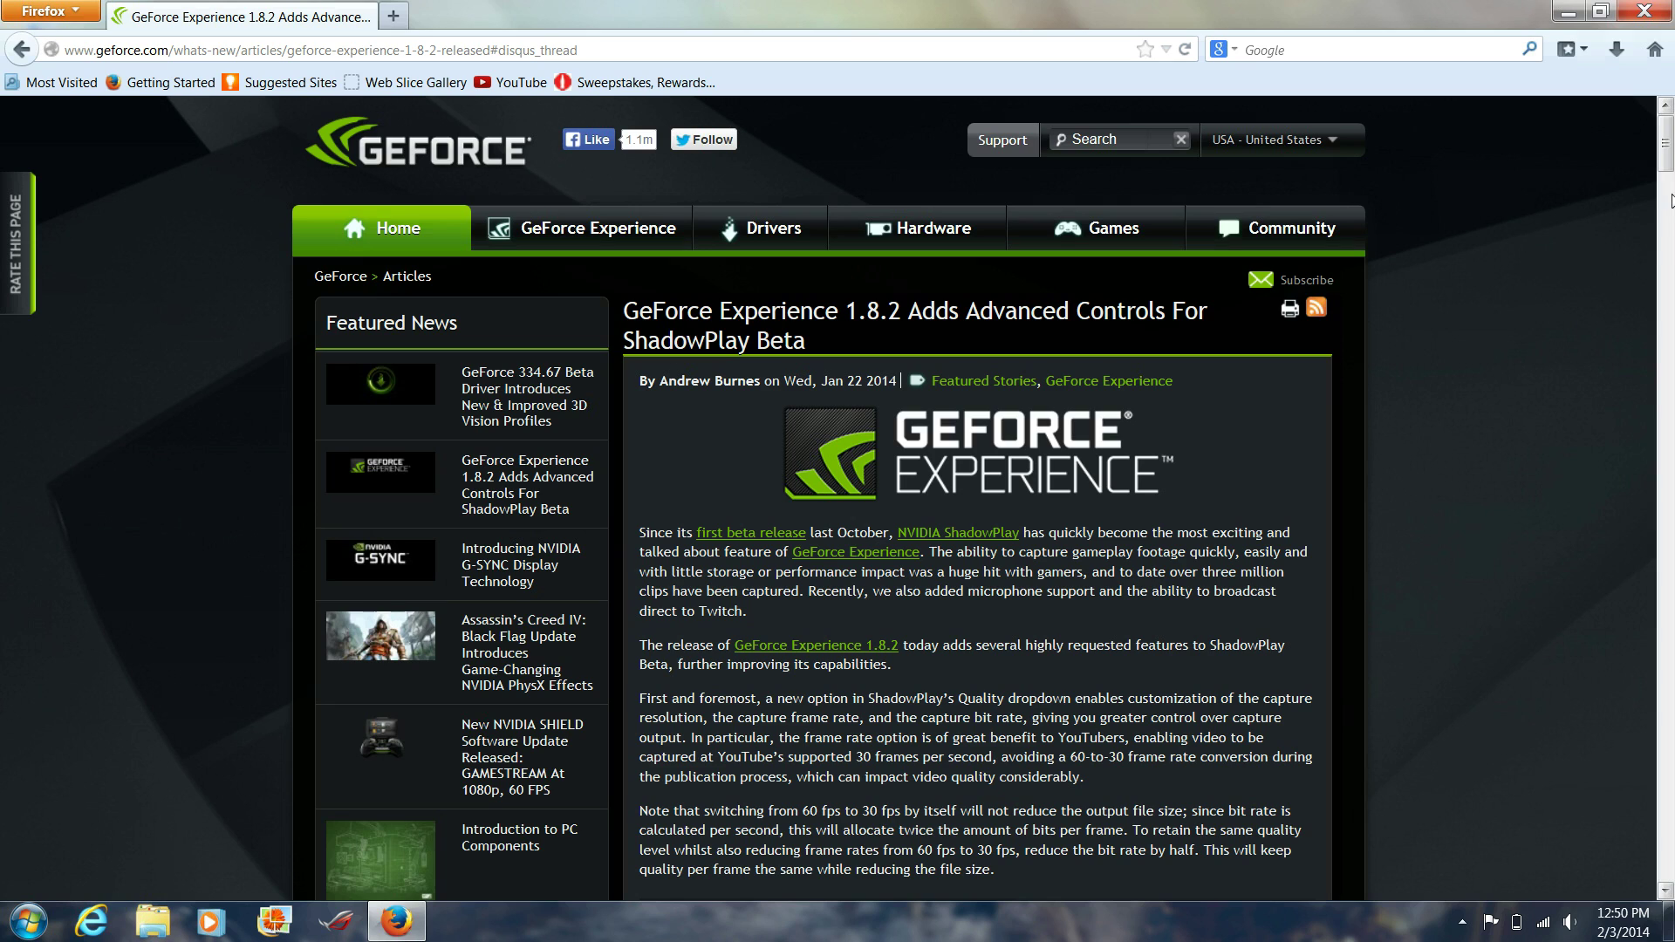
pyautogui.moveTo(1666, 144); pyautogui.dragTo(1669, 802)
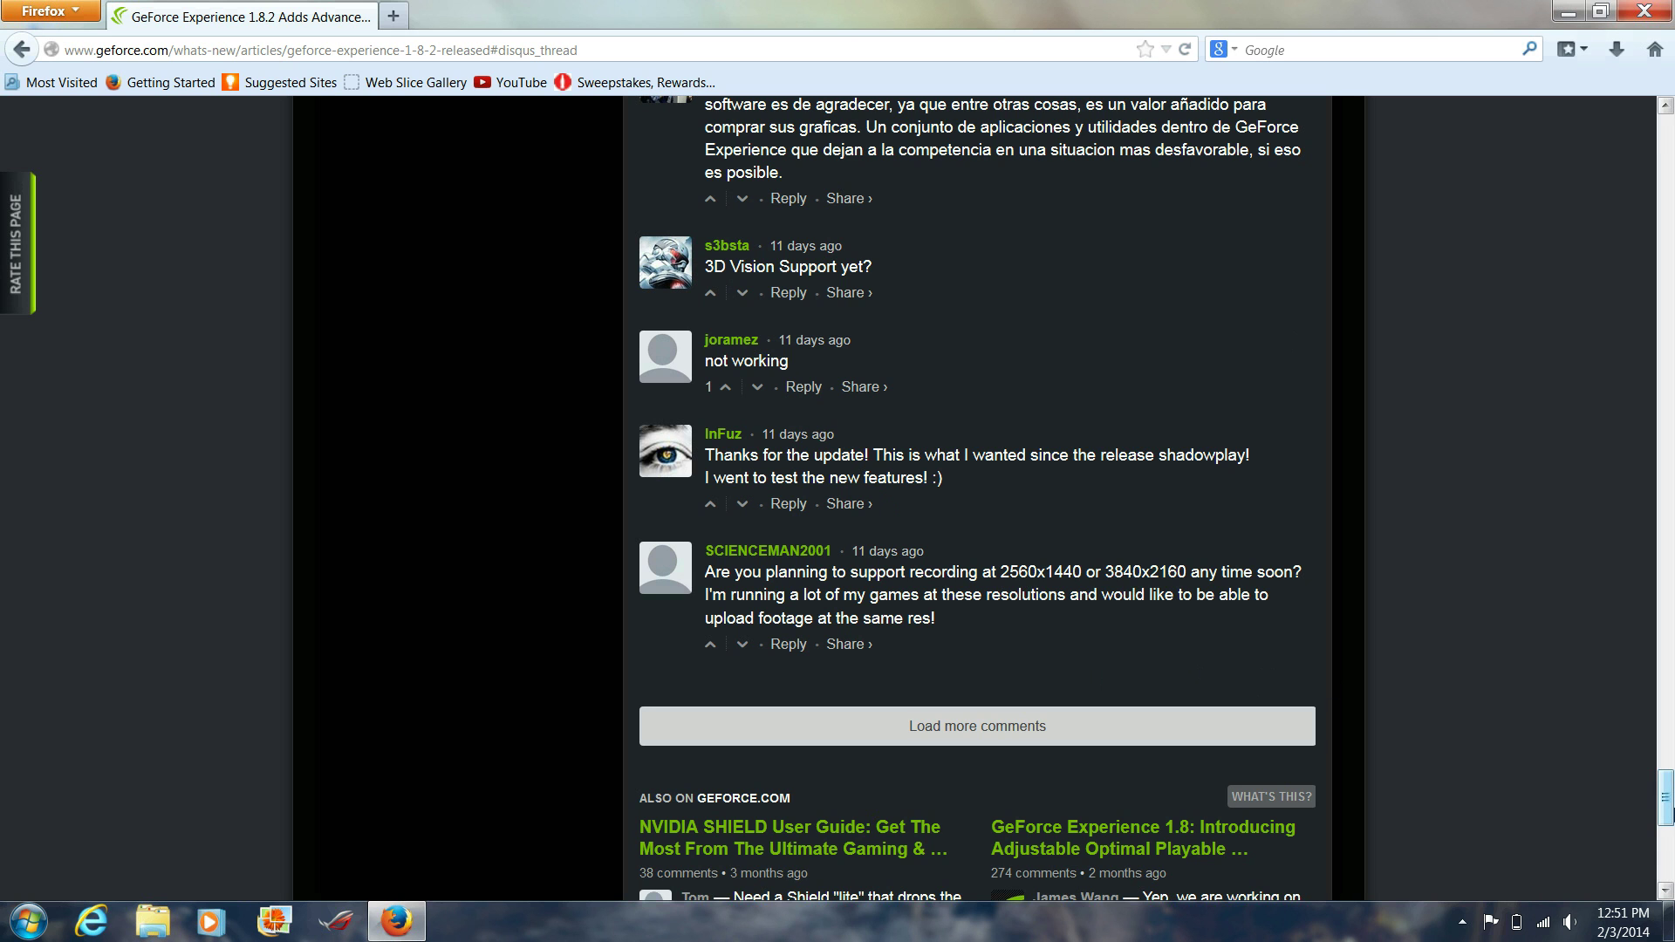
pyautogui.moveTo(1668, 810); pyautogui.dragTo(1669, 130)
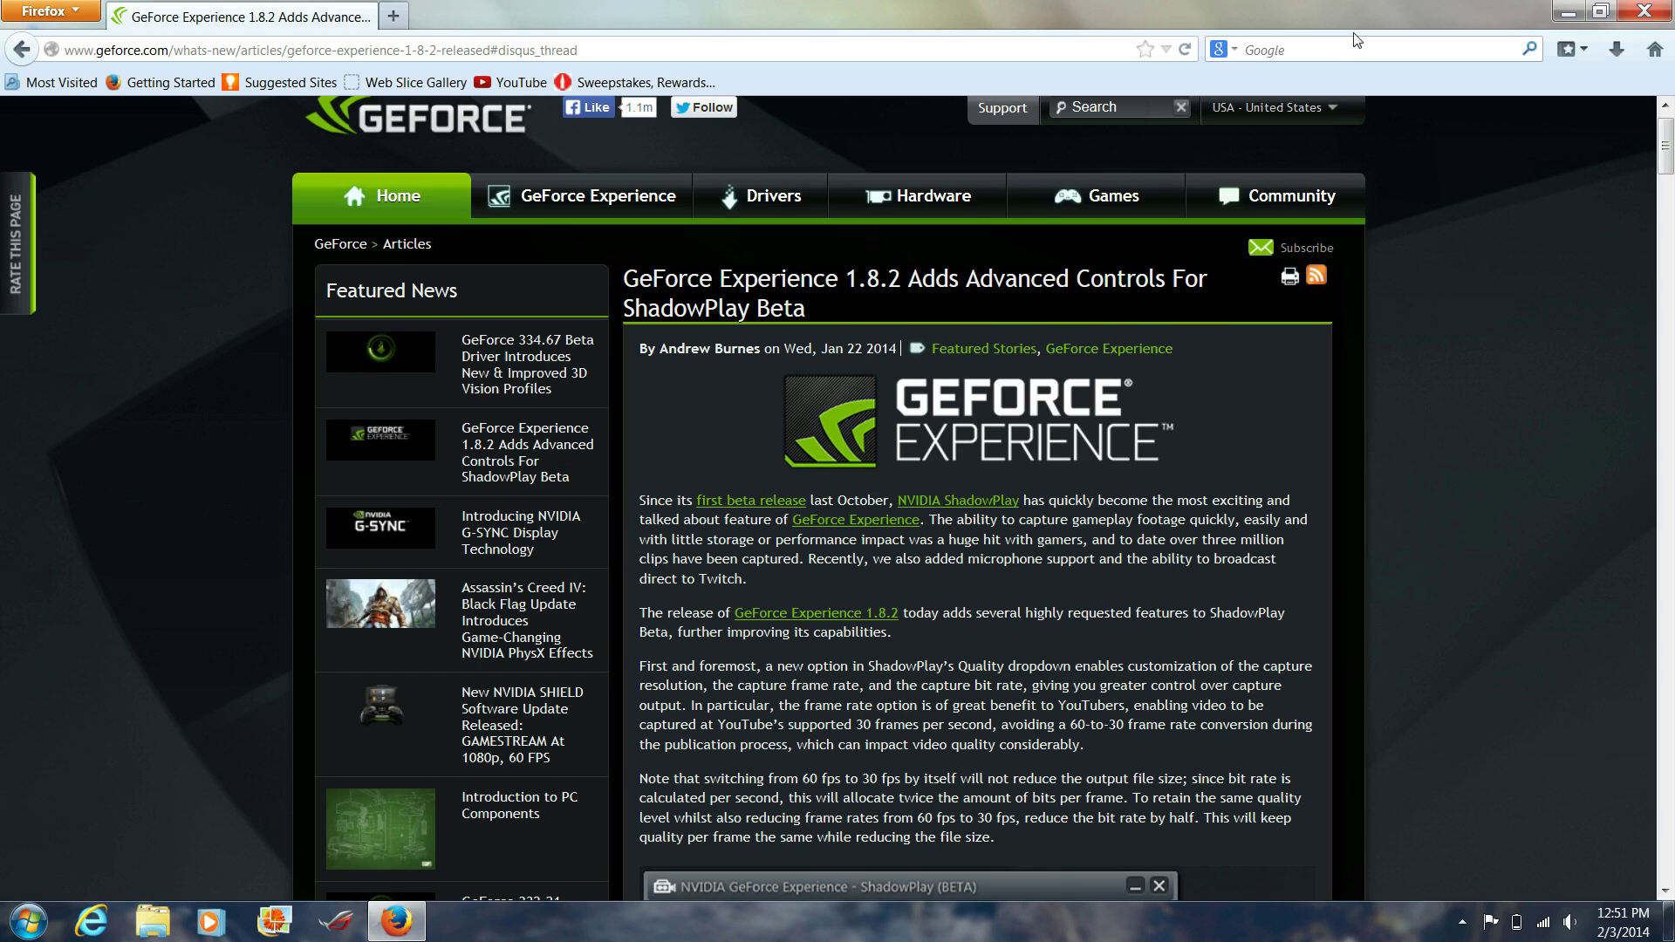
# Step: From the desktop, relaunch GeForce Experience, dismiss the error, and close the color-scheme performance prompt
pyautogui.click(1569, 9)
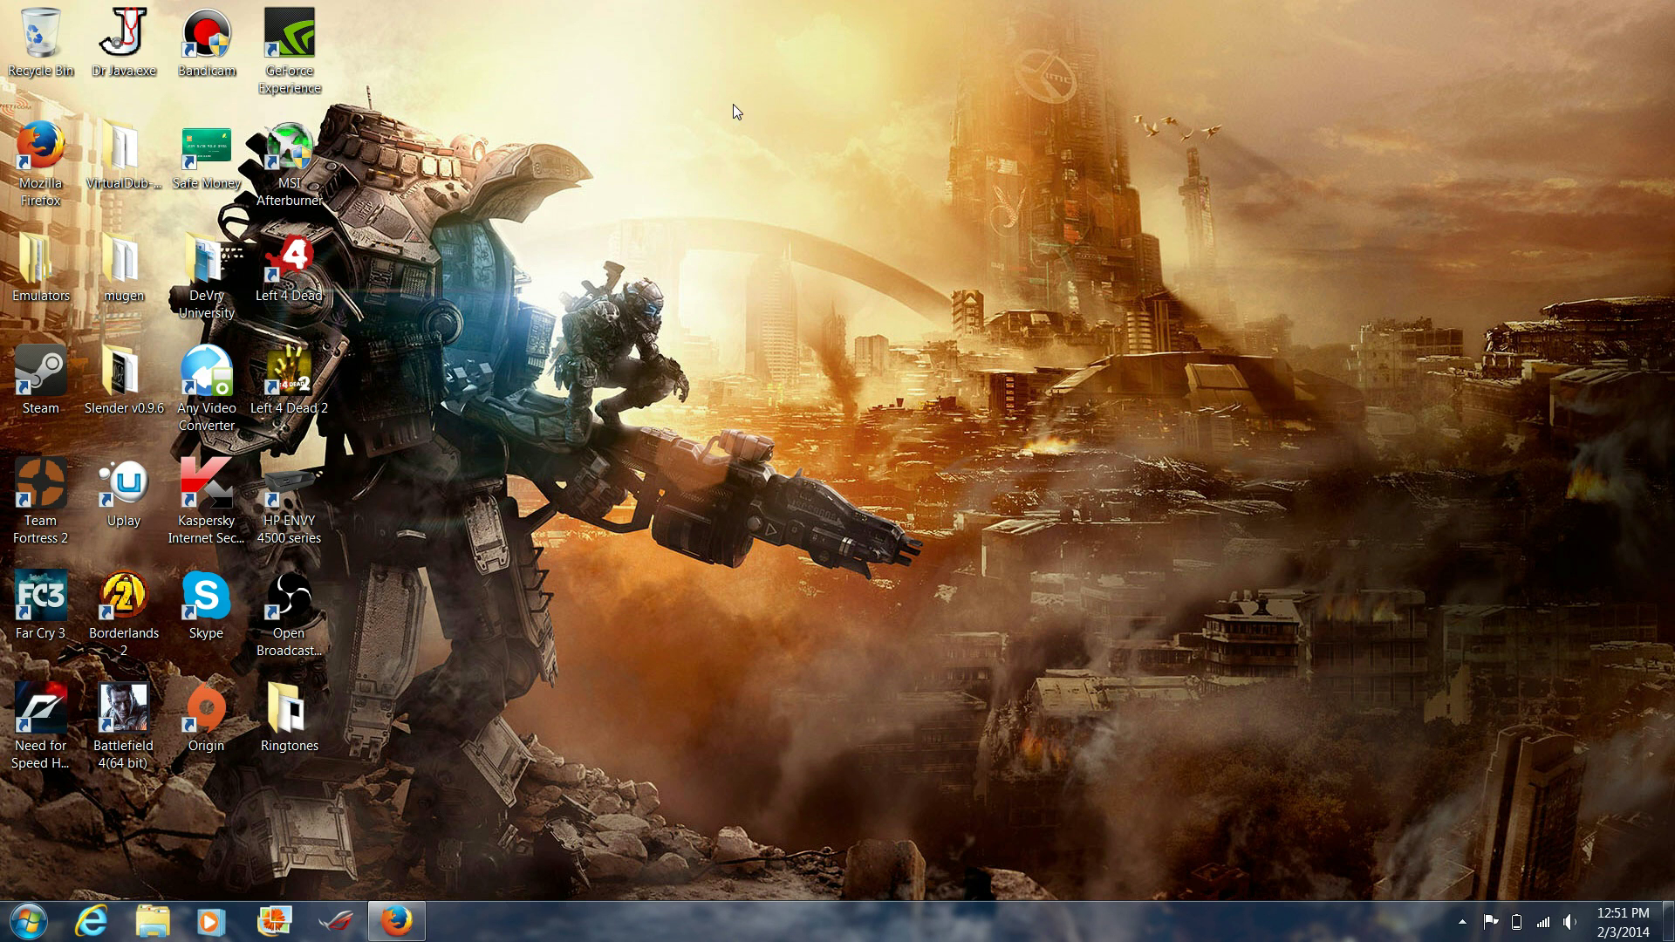
pyautogui.doubleClick(310, 46)
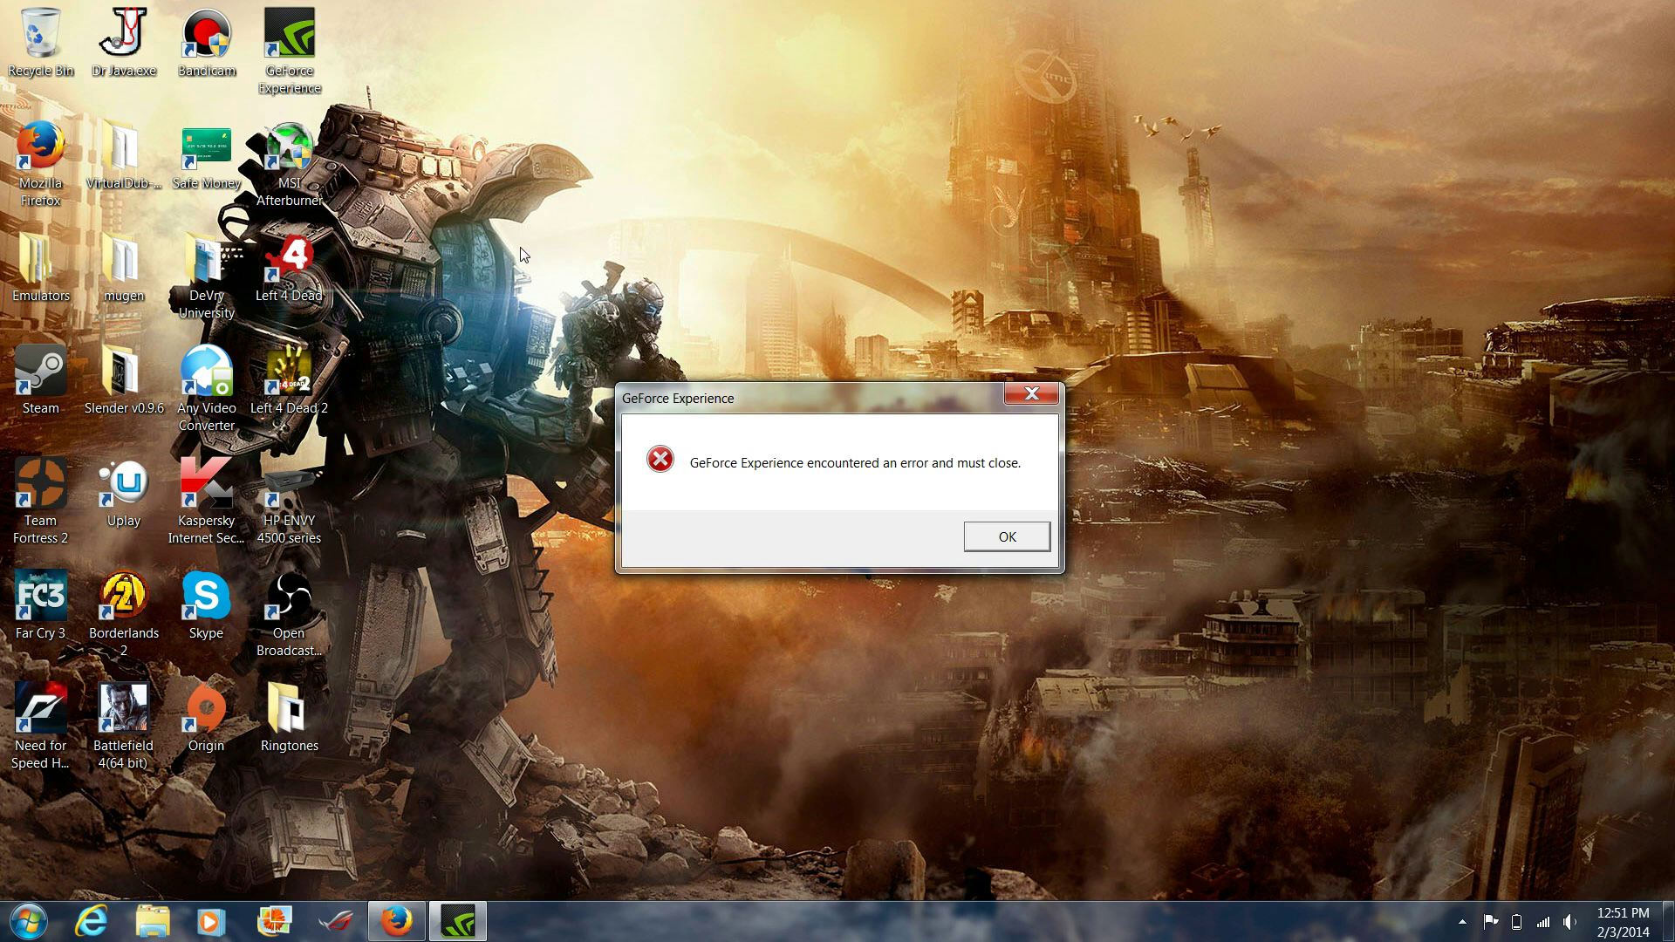
pyautogui.click(1009, 539)
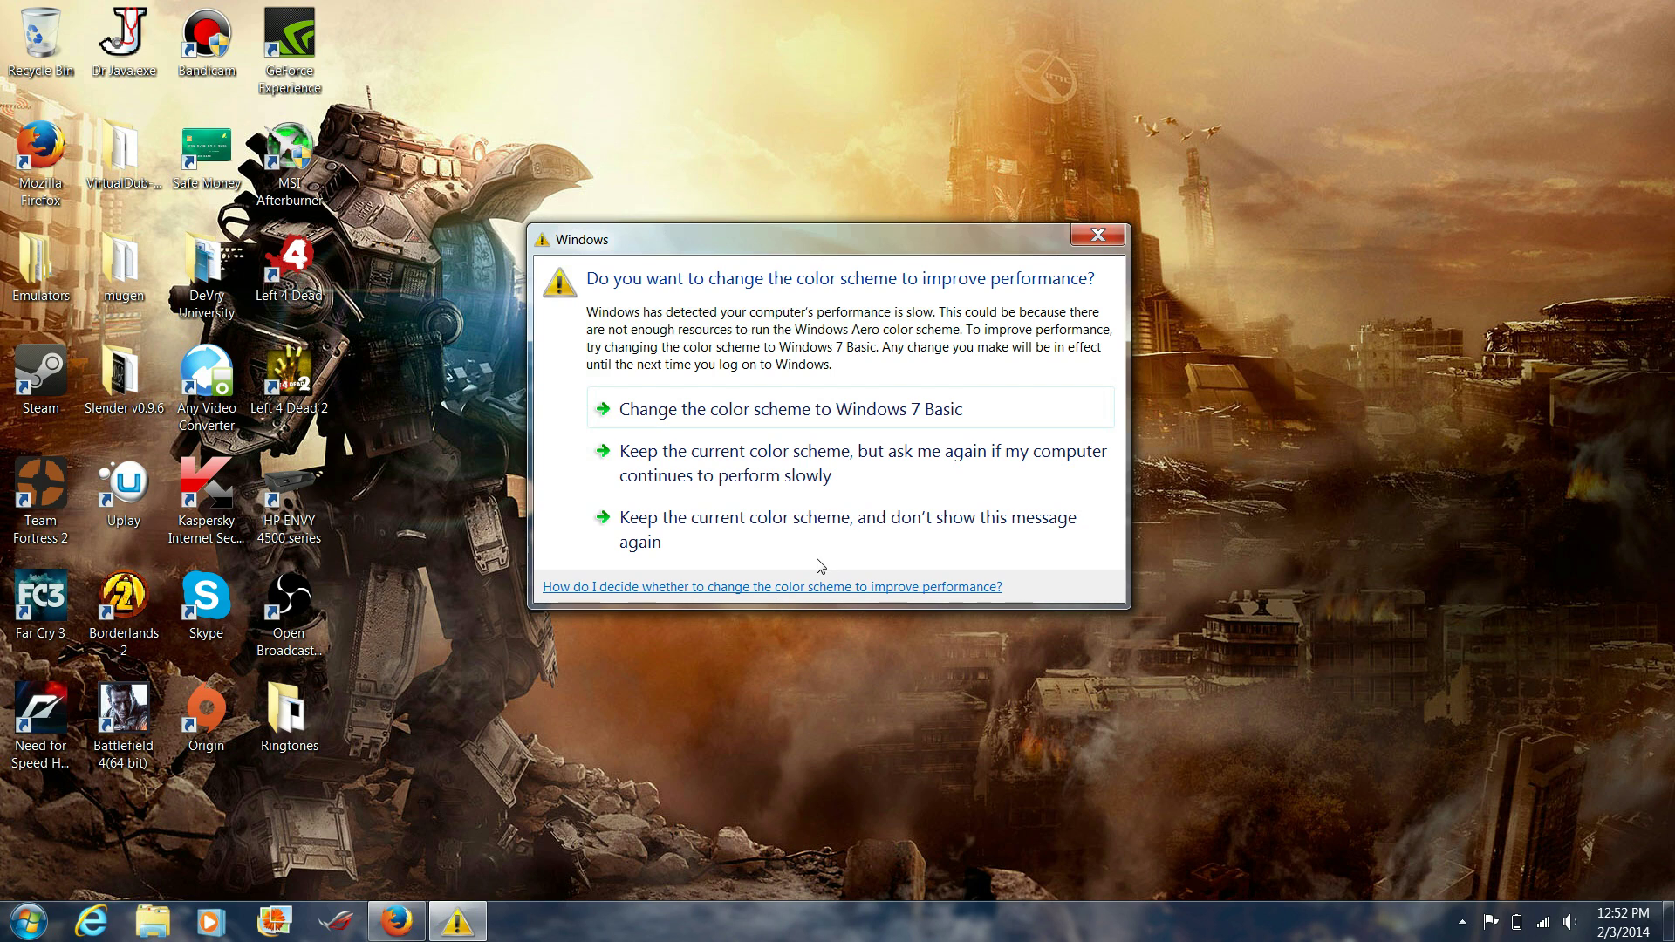
pyautogui.click(1106, 237)
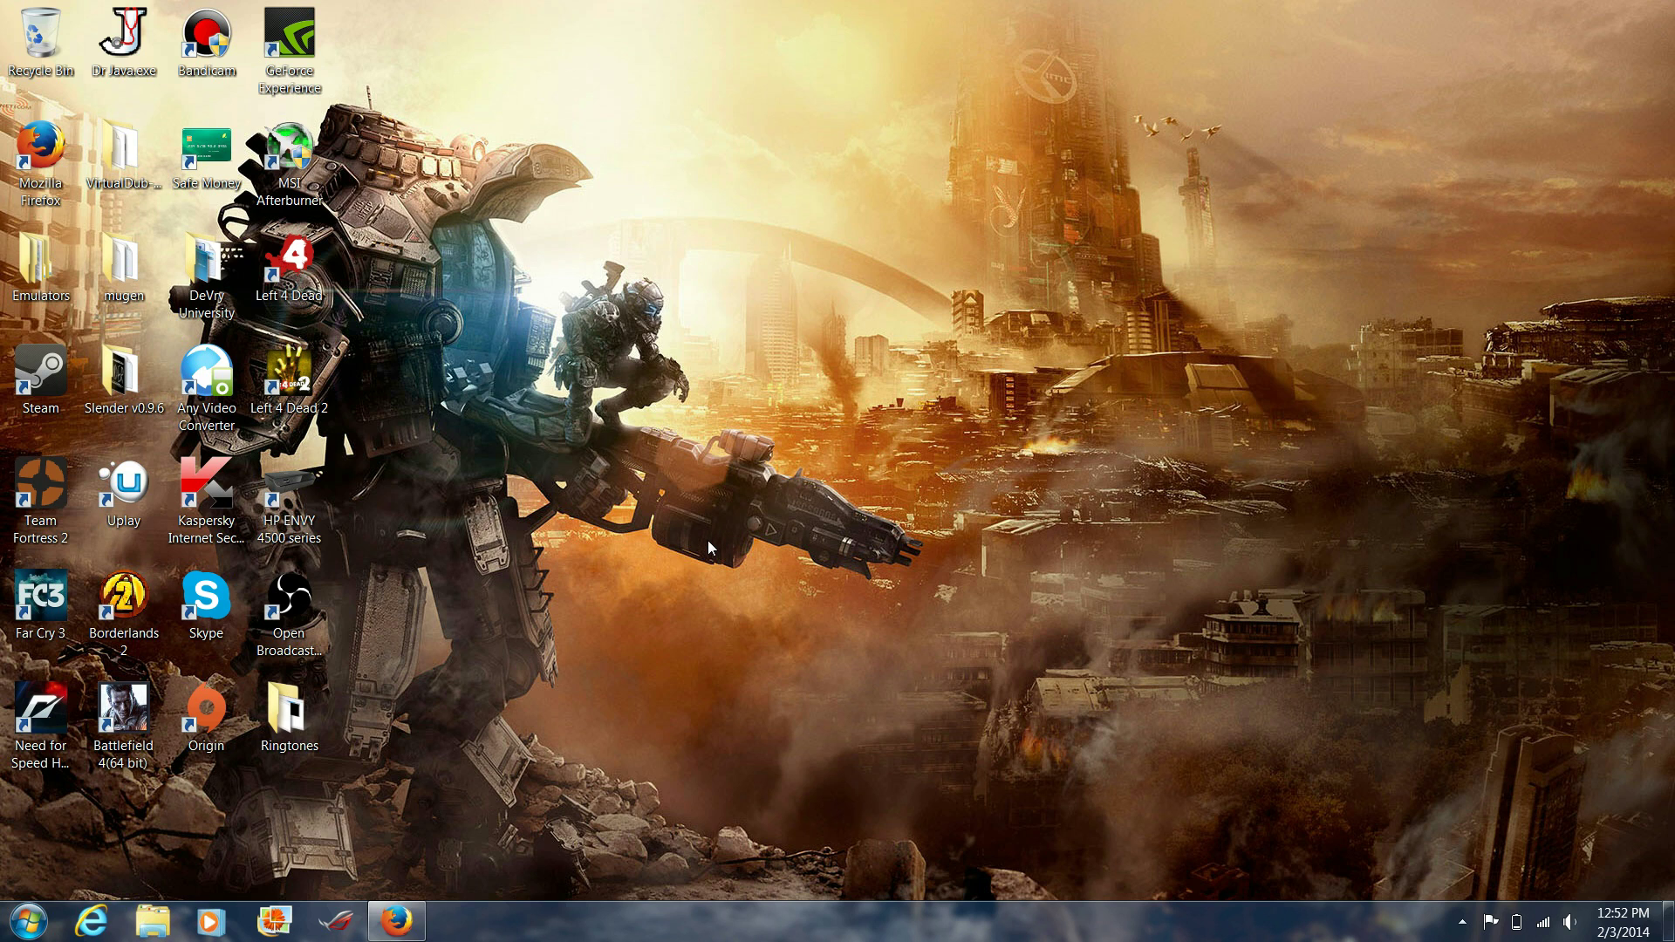
pyautogui.doubleClick(289, 42)
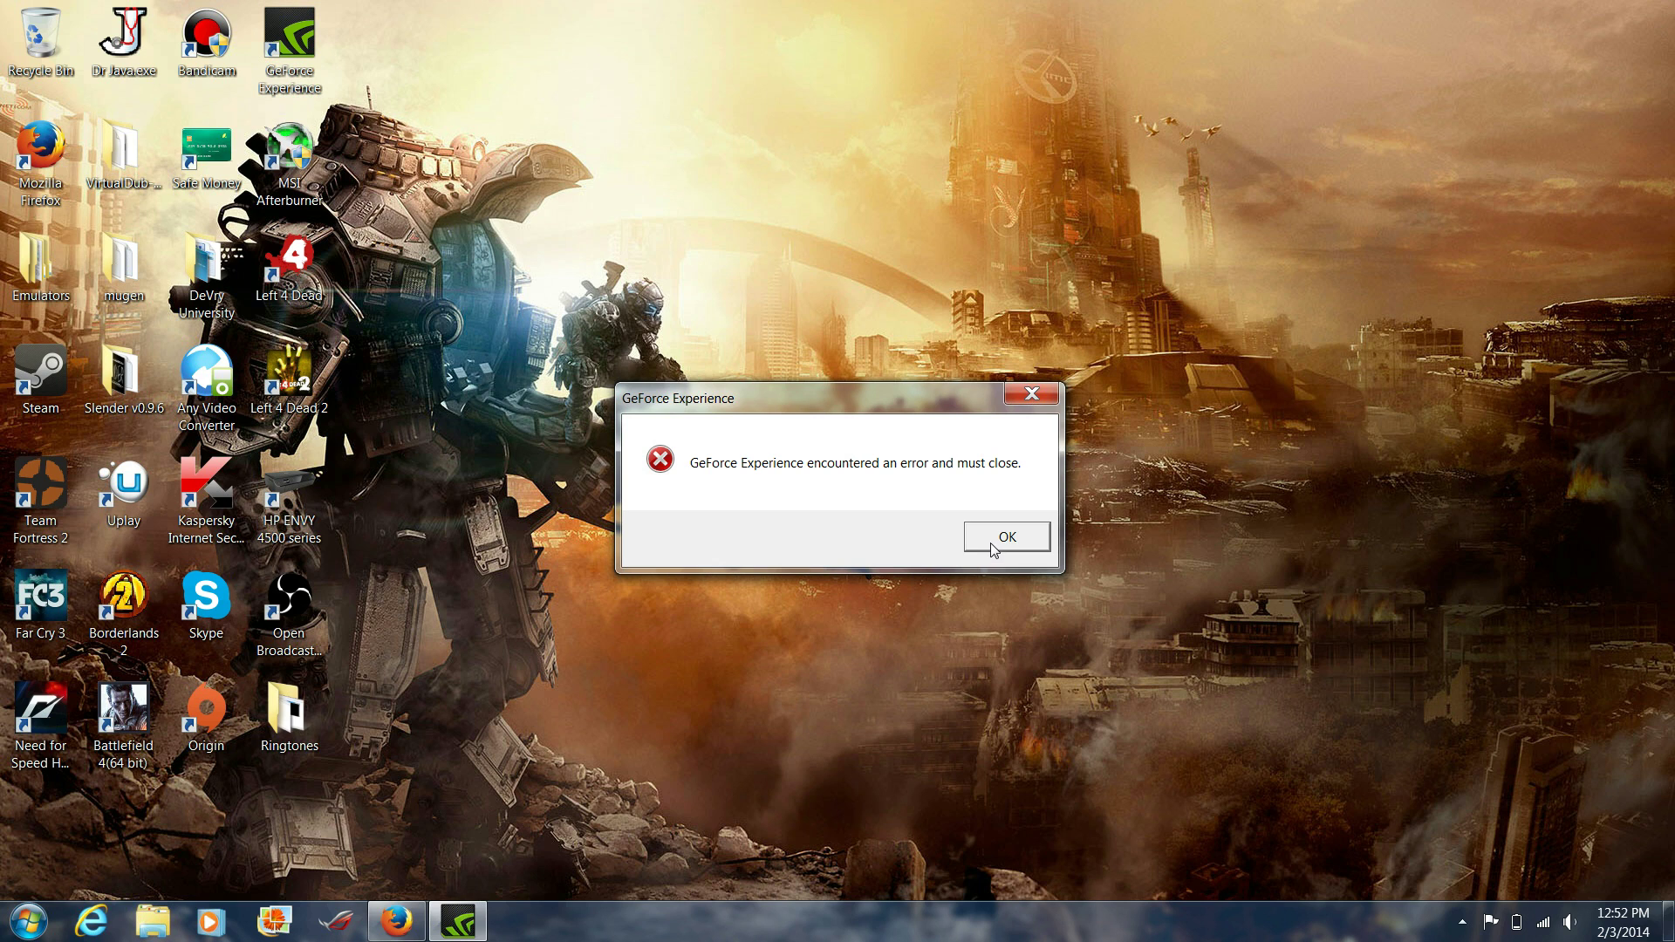
pyautogui.click(995, 537)
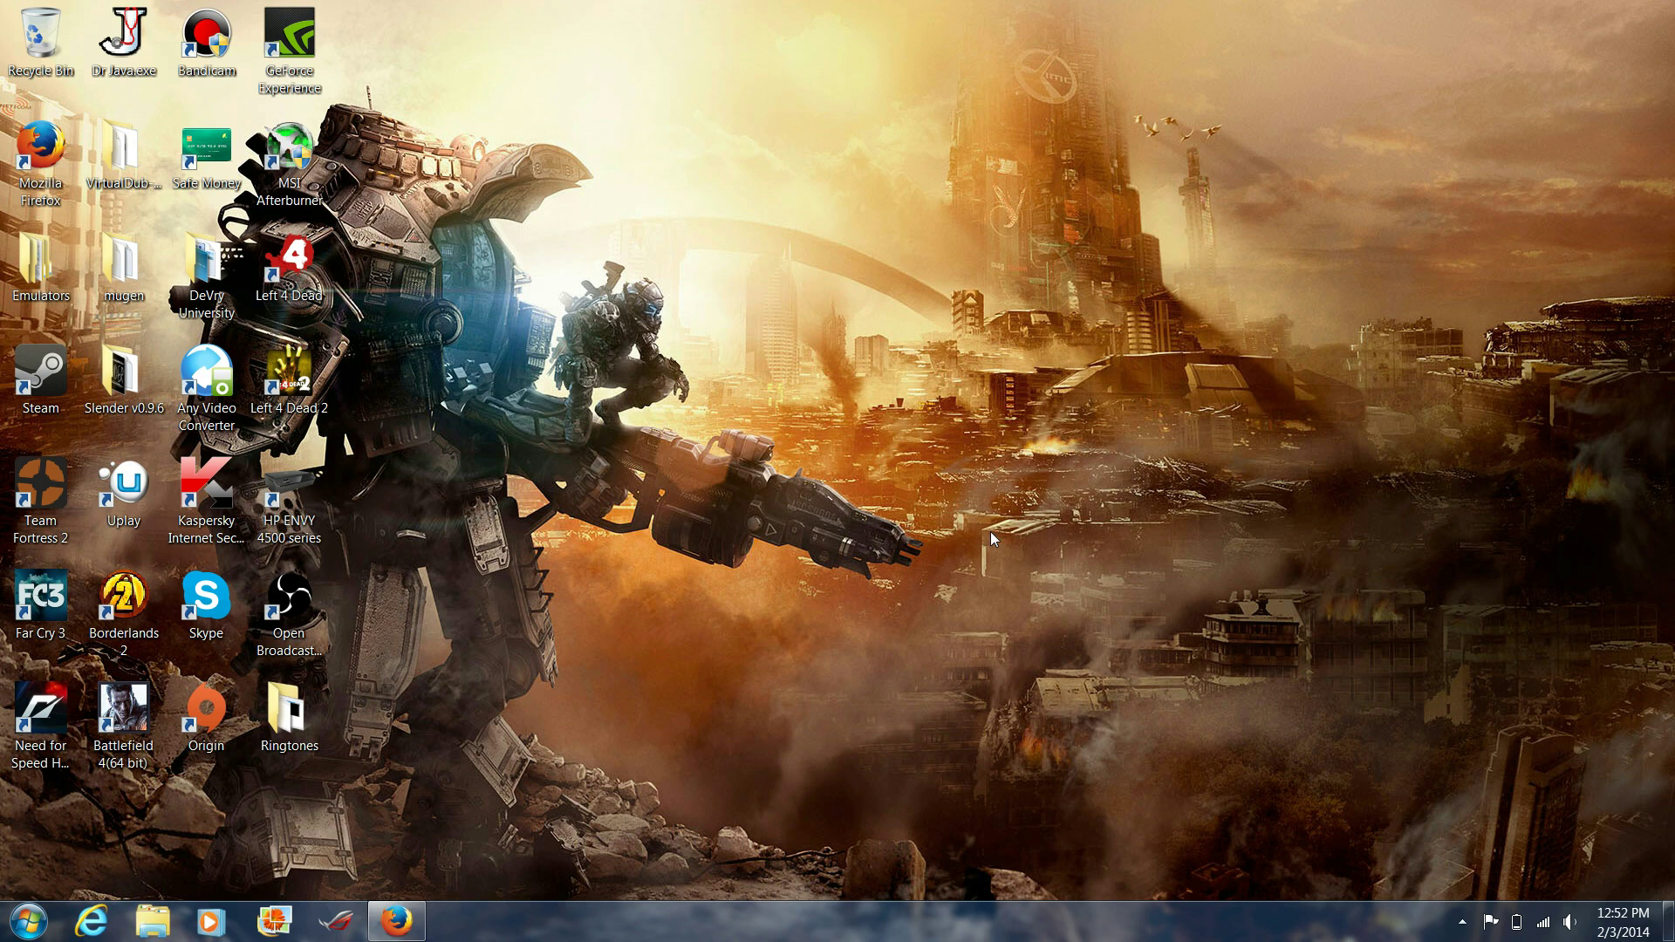